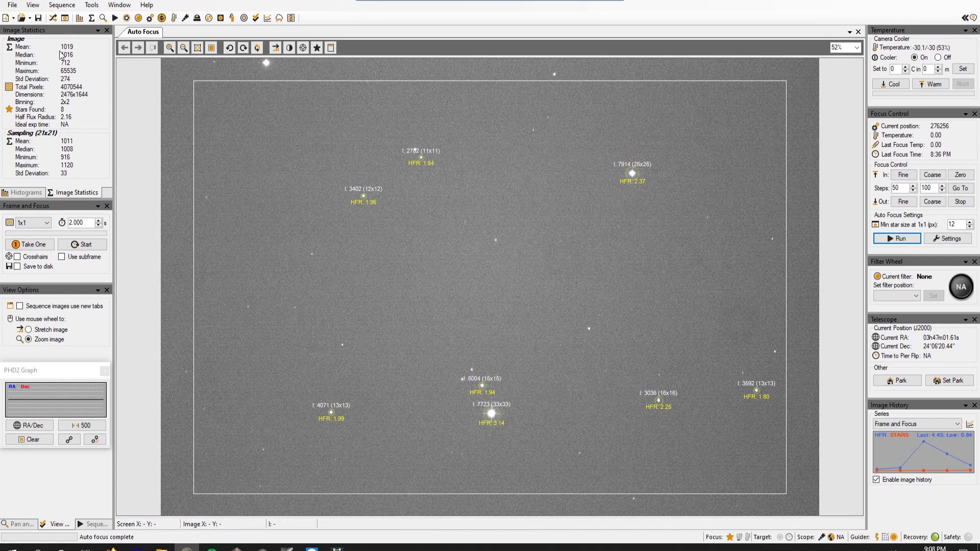
# Open the qhy168c-targets.sgf sequence window showing M97 with 50 Light frames at 600 s.
pyautogui.click(53, 18)
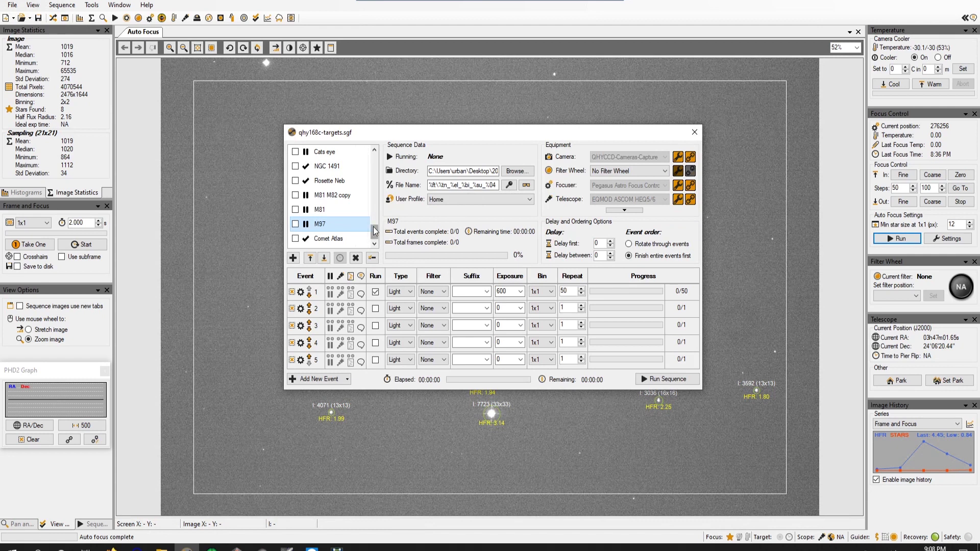
# Run Center on Target for M97 and confirm the Auto Center prompt with Yes.
pyautogui.rightClick(323, 228)
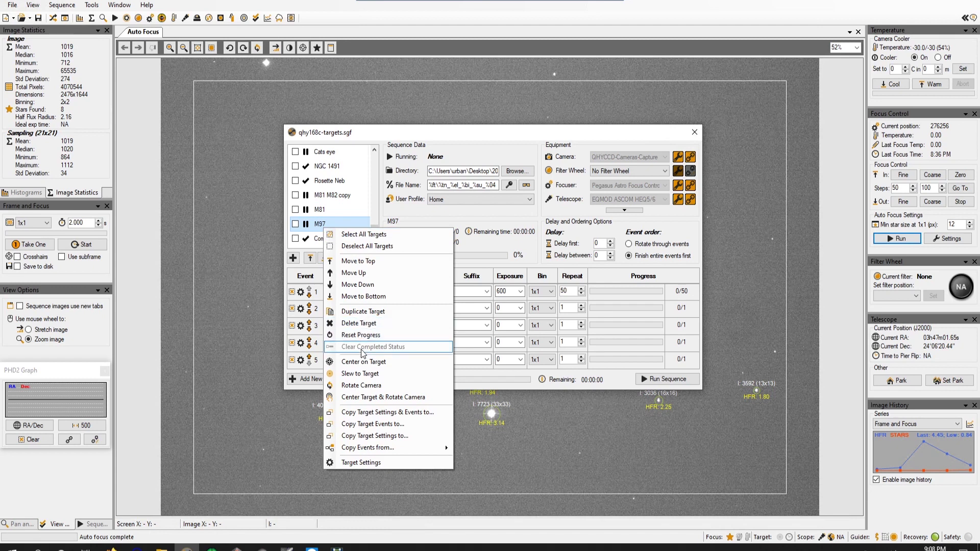
pyautogui.click(366, 362)
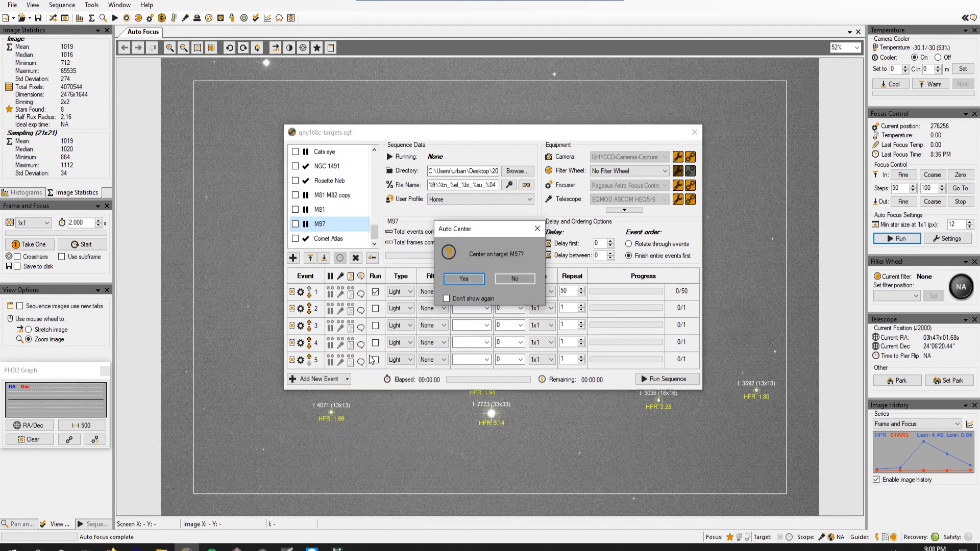
pyautogui.click(473, 277)
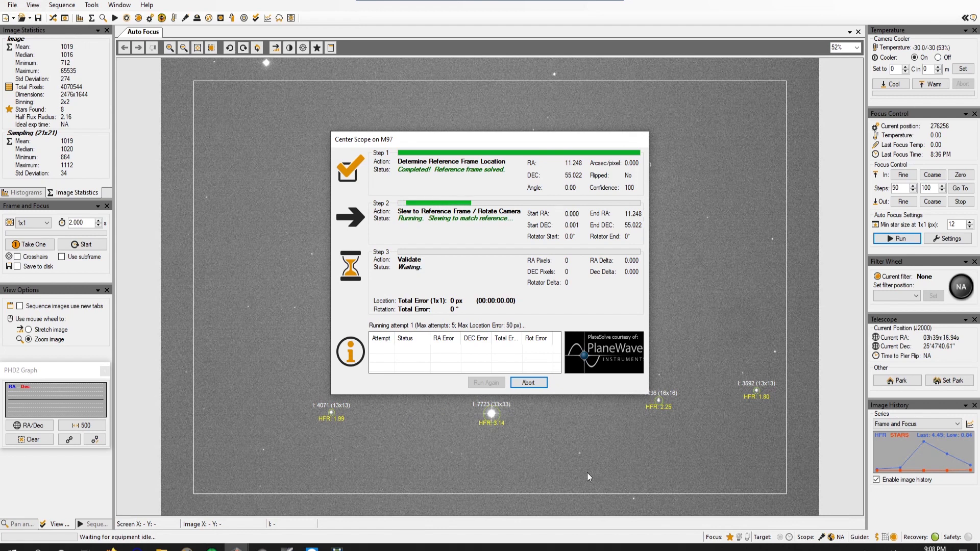
# Zoom and pan Cartes du Ciel onto M97 in Ursa Major to follow the slew, then return to SGP.
pyautogui.hotkey('alt', 'Tab')
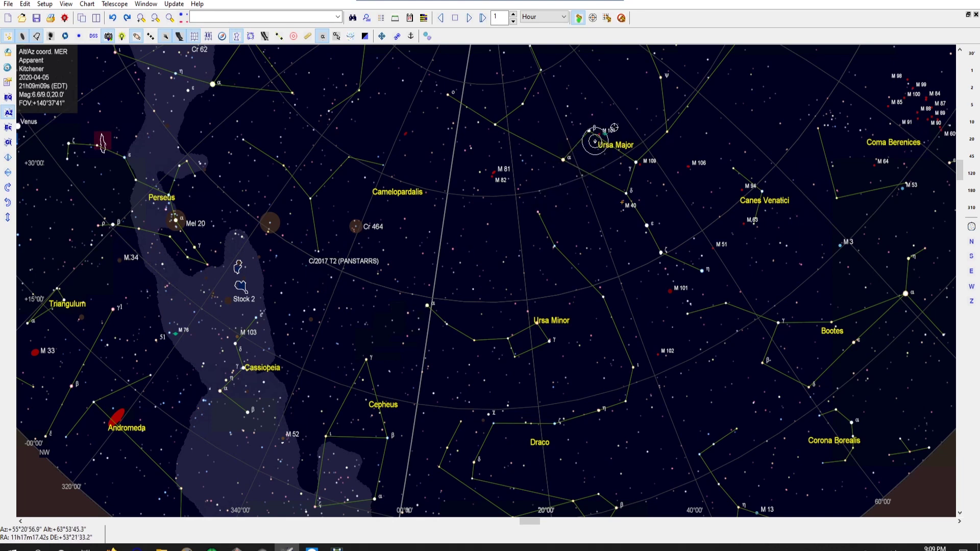
pyautogui.scroll(1, 614, 127)
pyautogui.scroll(1, 612, 112)
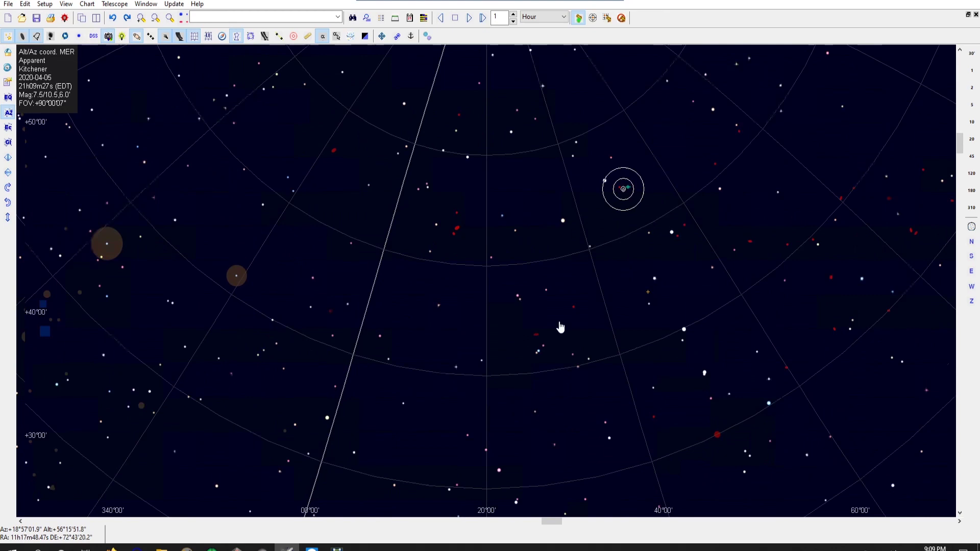
pyautogui.scroll(5, 598, 256)
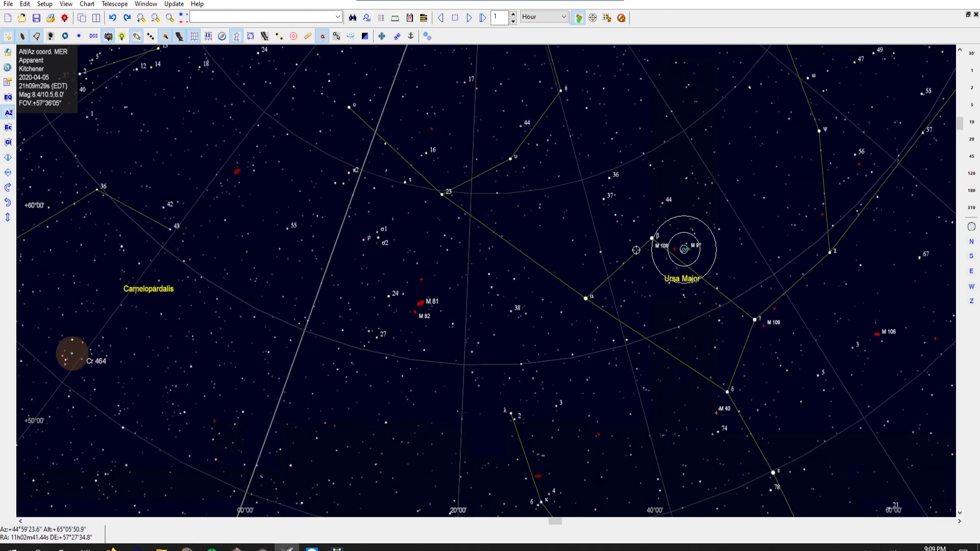
pyautogui.moveTo(645, 265); pyautogui.dragTo(384, 256)
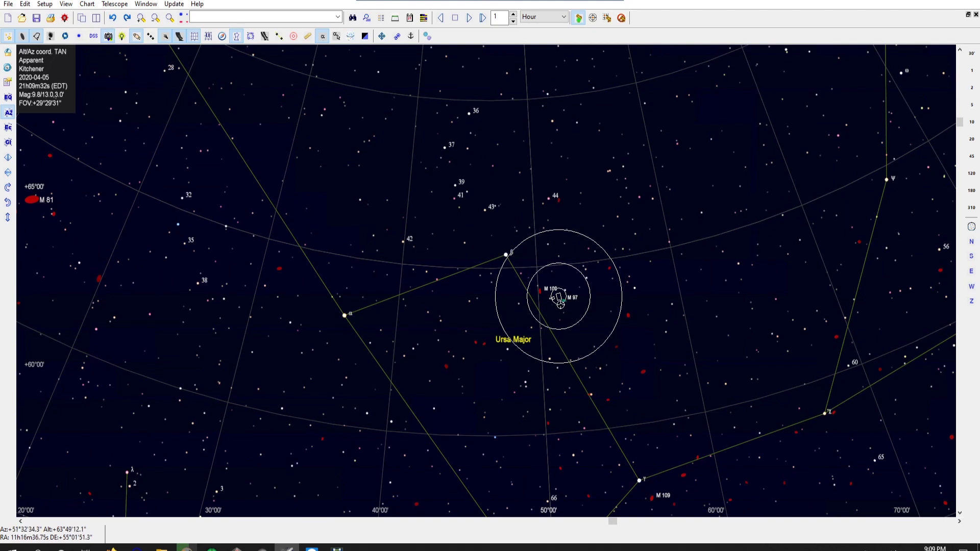
pyautogui.scroll(1, 560, 305)
pyautogui.scroll(1, 560, 305)
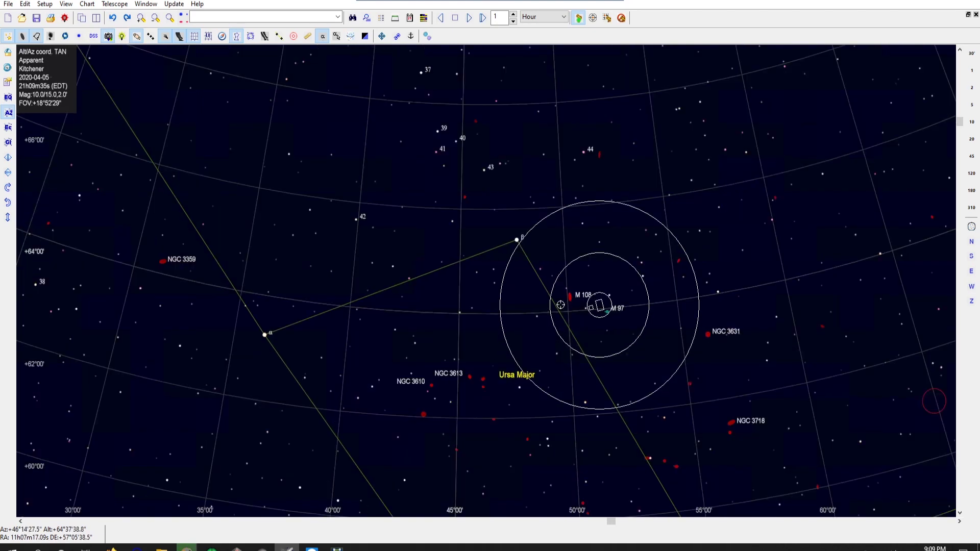
pyautogui.scroll(1, 560, 305)
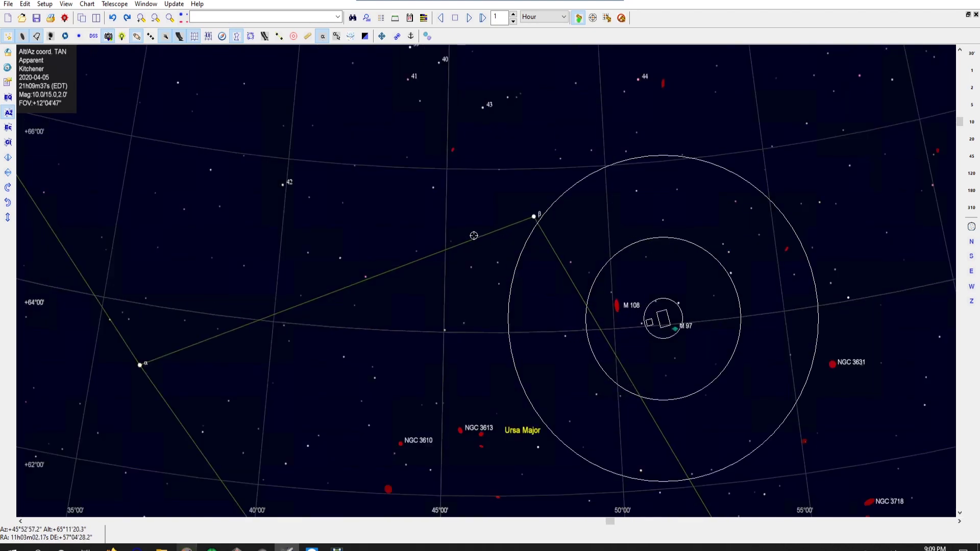
pyautogui.scroll(1, 406, 163)
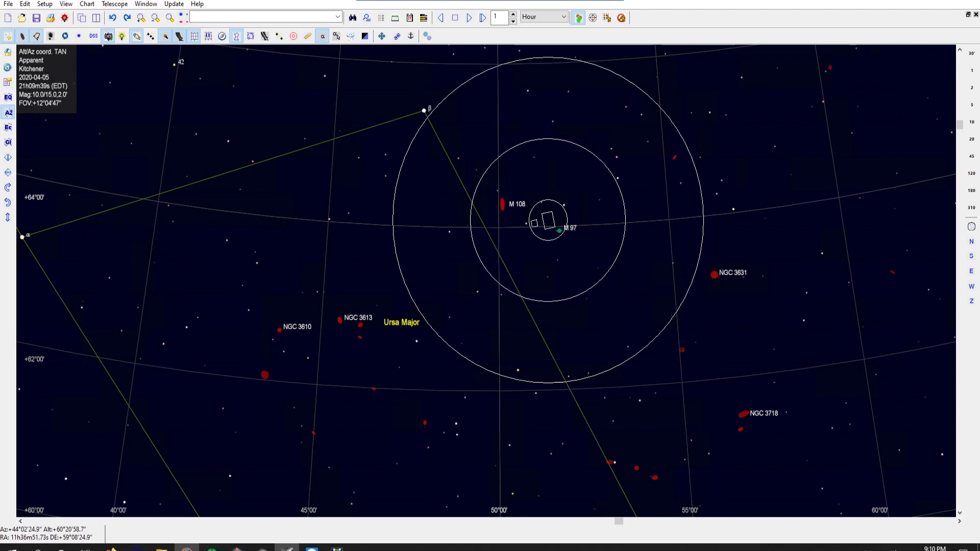
pyautogui.click(187, 547)
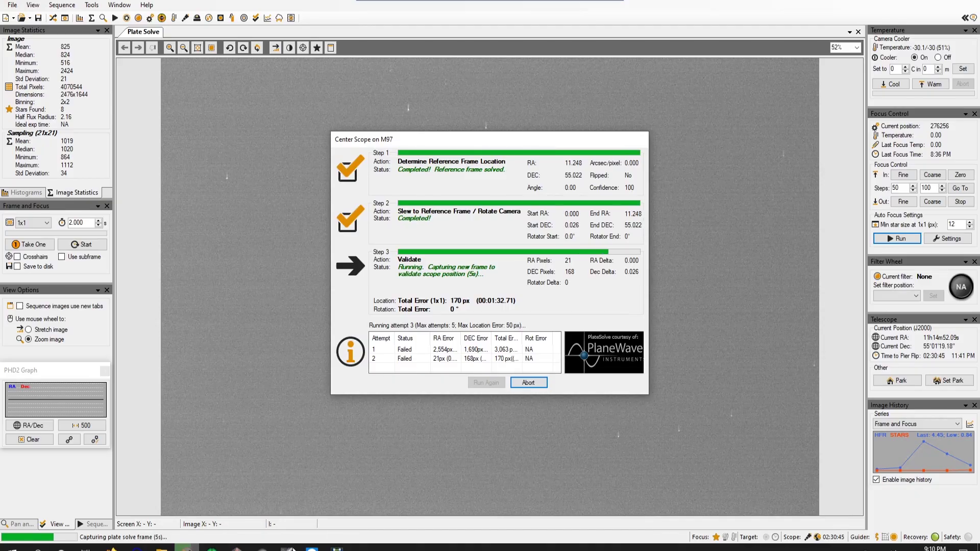
# Check the plate solve in Cartes du Ciel, then close the completed M97 centring results.
pyautogui.hotkey('alt', 'Tab')
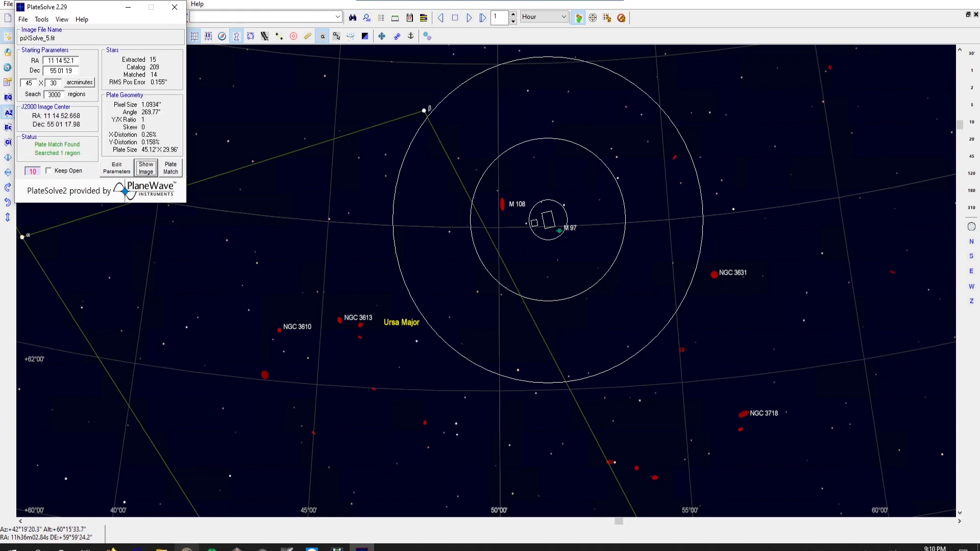
pyautogui.hotkey('alt', 'Tab')
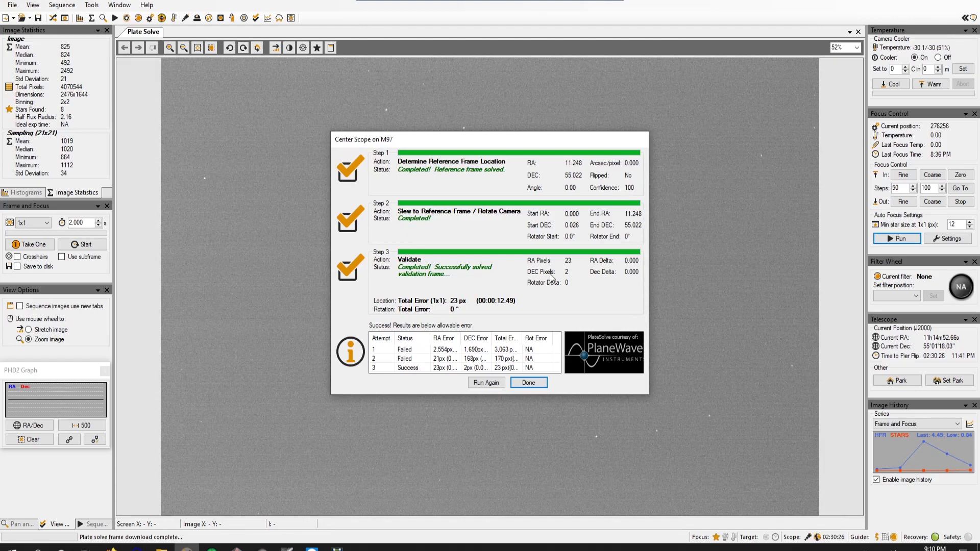
pyautogui.click(538, 383)
# Close the sequence window and take one 60 s Frame and Focus test frame at 2x2 binning.
pyautogui.click(694, 132)
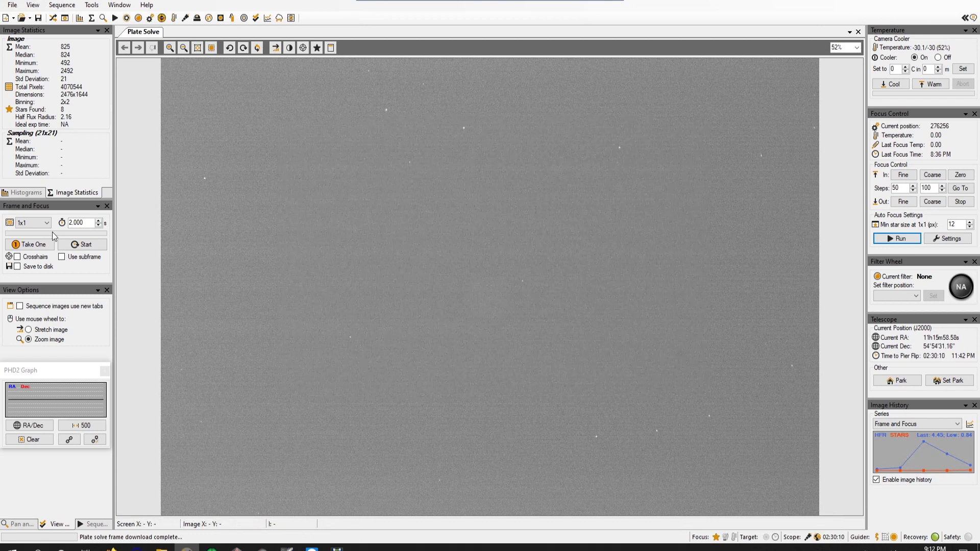
pyautogui.click(32, 222)
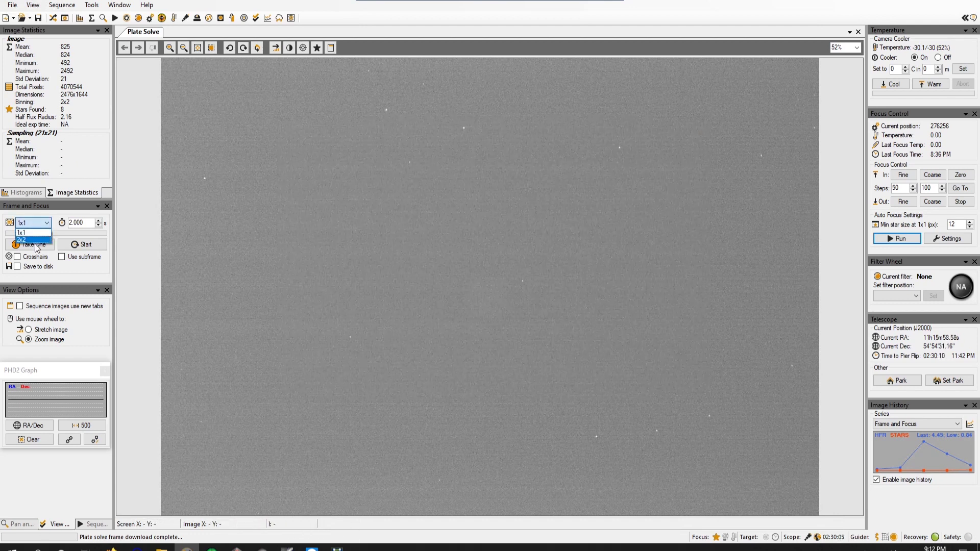
pyautogui.click(30, 231)
pyautogui.hotkey('alt', 'Down')
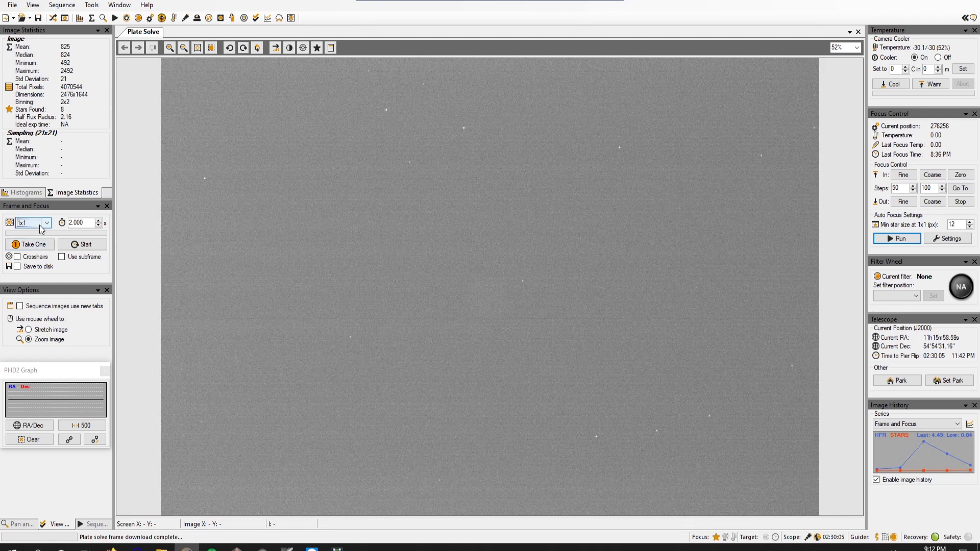
pyautogui.click(38, 240)
pyautogui.click(32, 222)
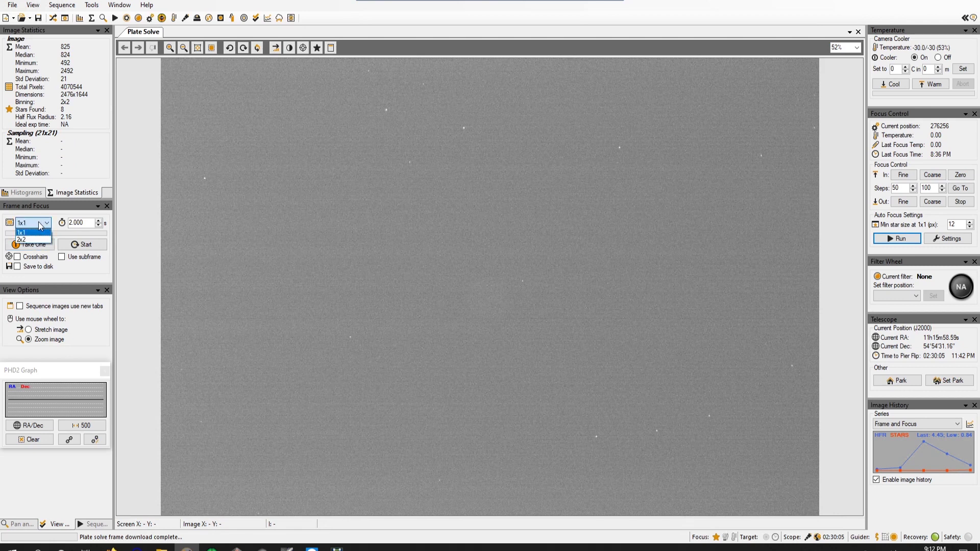
pyautogui.click(38, 239)
pyautogui.press('Tab')
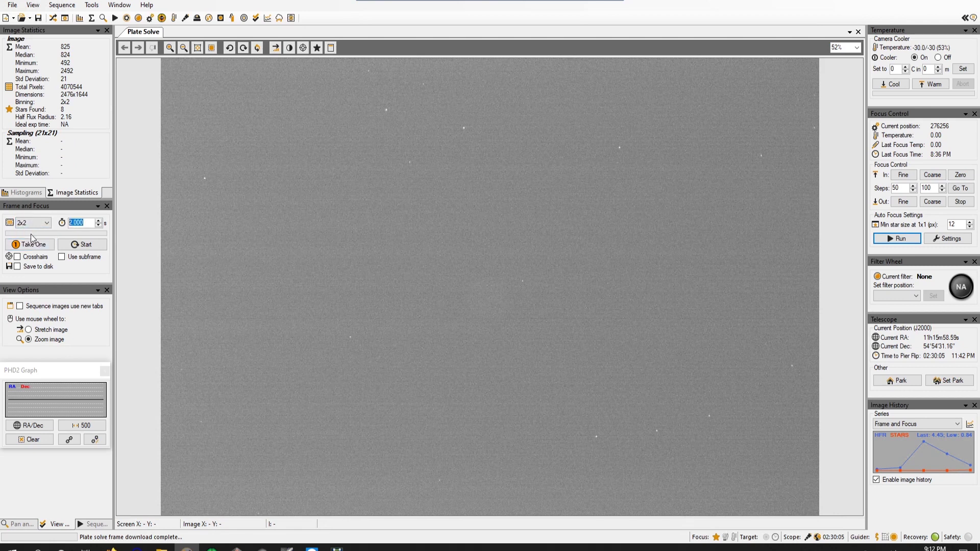
pyautogui.write('60')
pyautogui.click(31, 244)
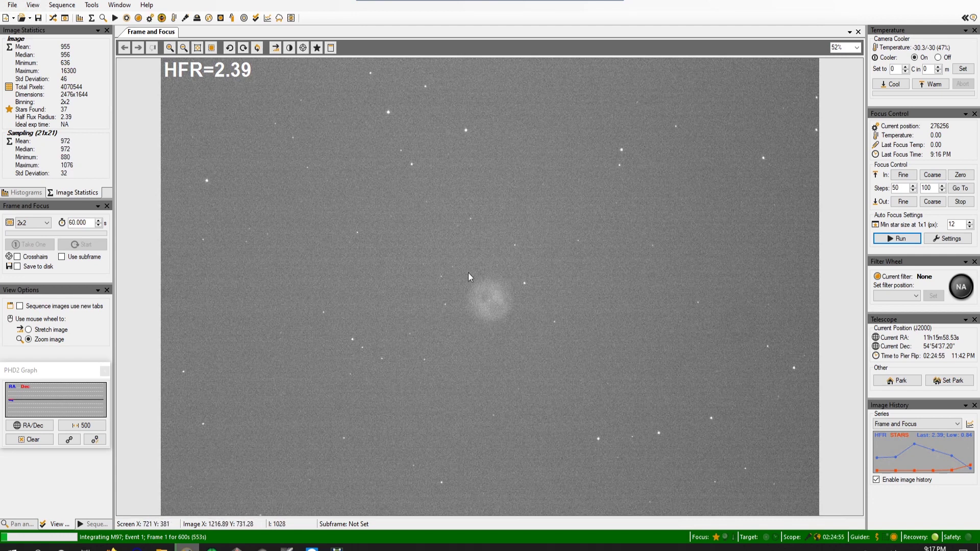
# In M97's target settings, enable End at and push the end time later, minutes to 28.
pyautogui.click(53, 19)
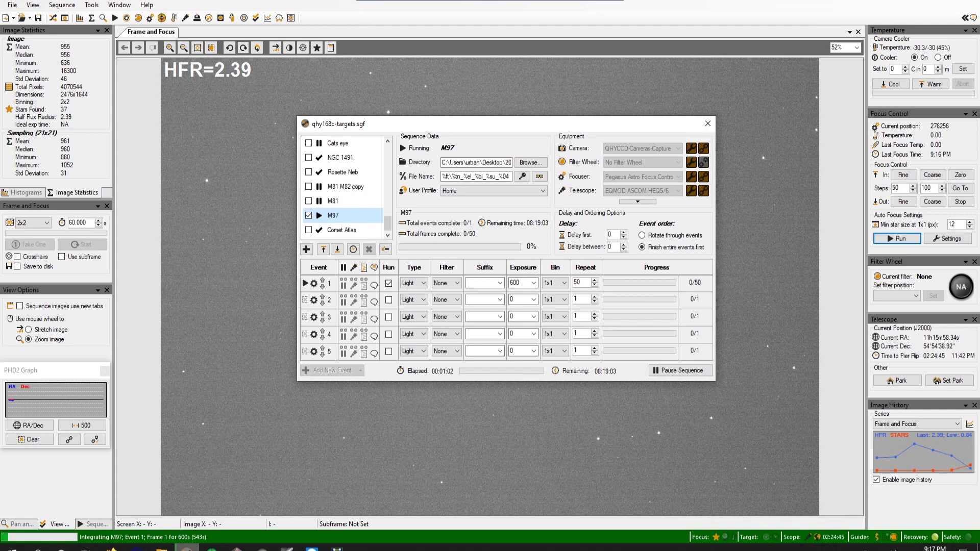
pyautogui.click(376, 215)
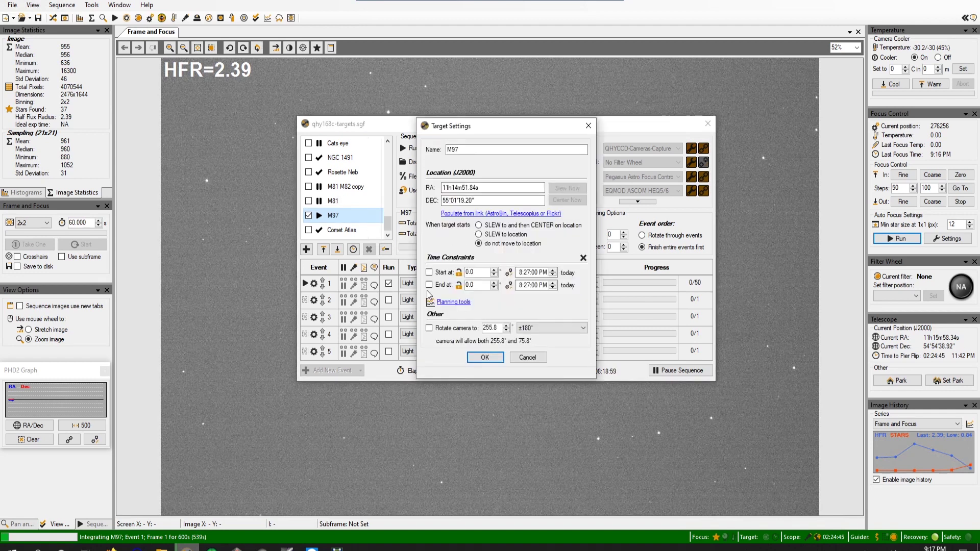
pyautogui.click(429, 284)
pyautogui.click(518, 285)
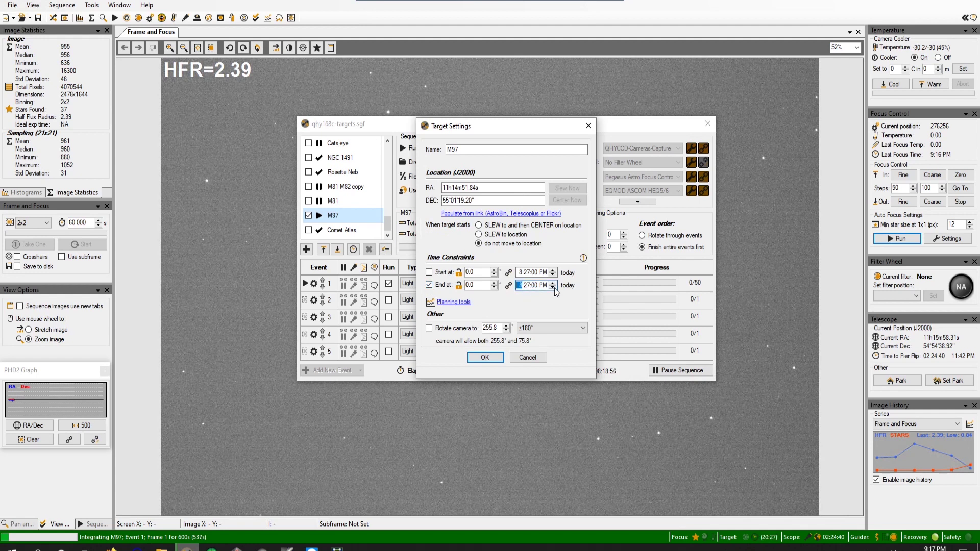
pyautogui.click(552, 283)
pyautogui.doubleClick(553, 287)
pyautogui.click(529, 285)
pyautogui.click(553, 283)
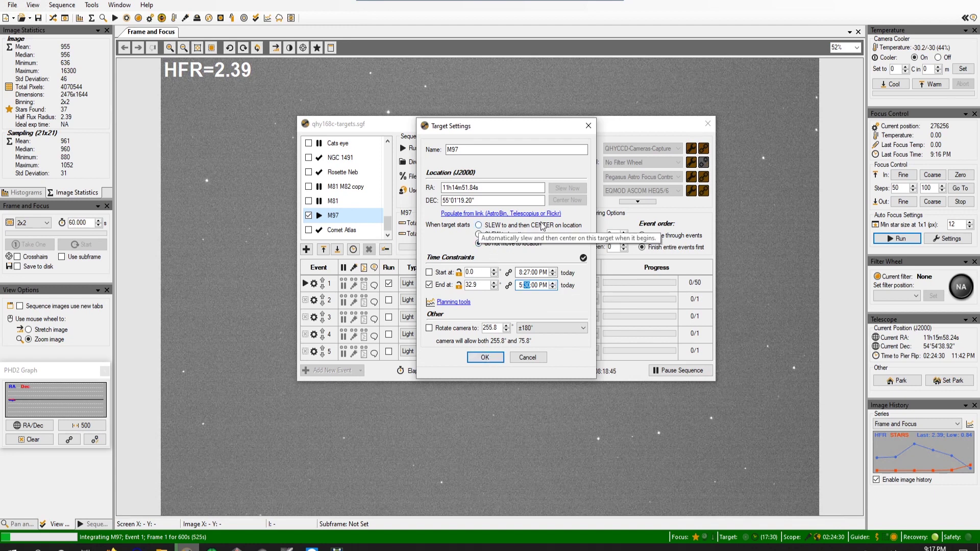
# Confirm the M97 target settings, save the sequence with Ctrl+S, and bring PHD2 forward.
pyautogui.click(483, 358)
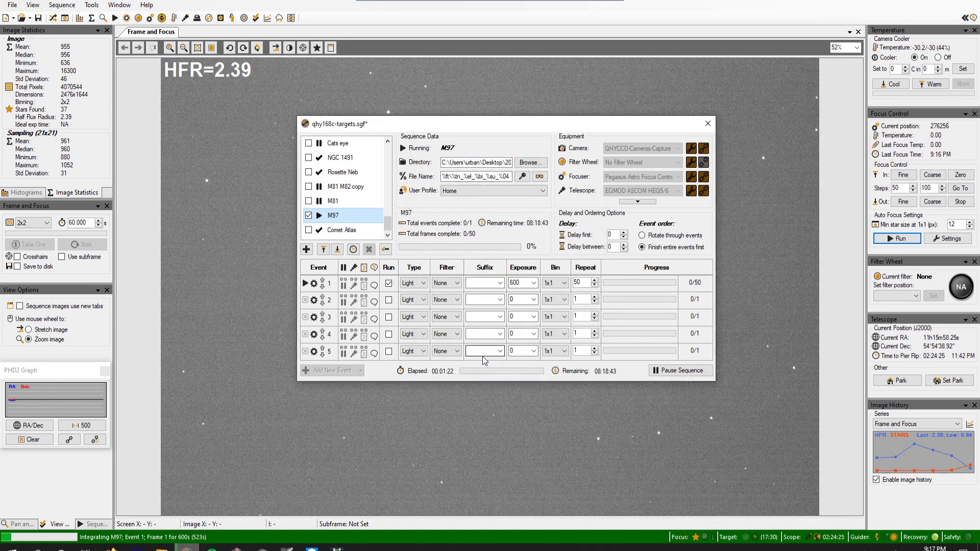
pyautogui.hotkey('ctrl', 's')
pyautogui.moveTo(336, 214)
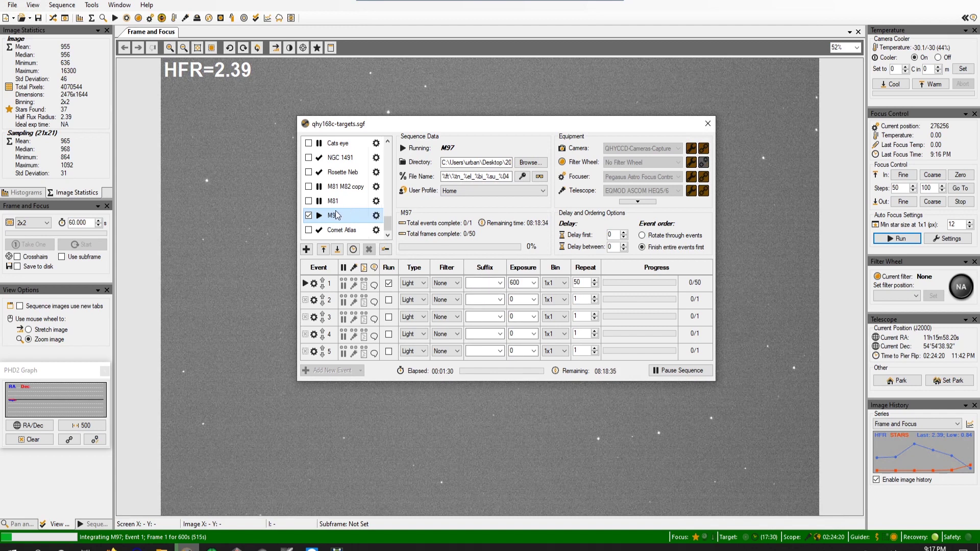
pyautogui.click(211, 548)
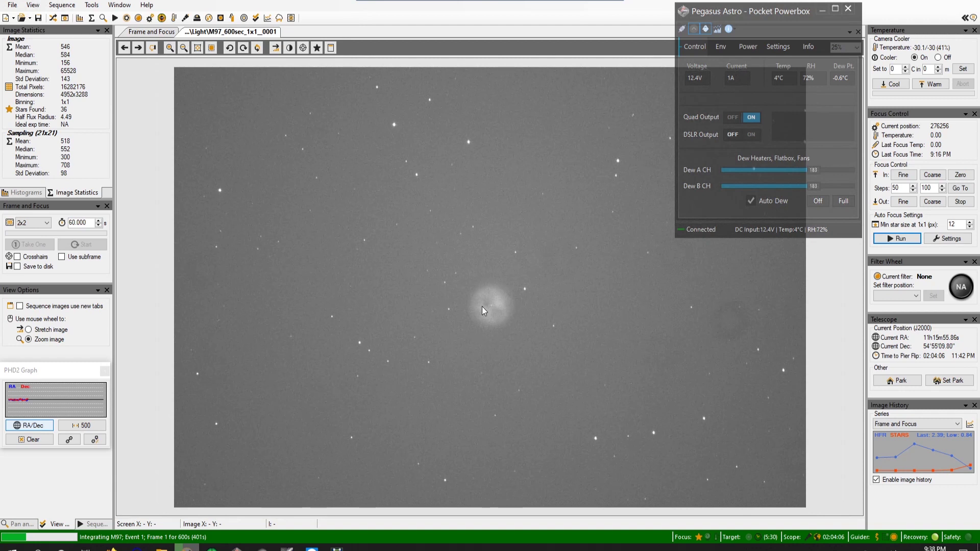
# Zoom and pan around the Owl Nebula in the first M97 frame, then reopen the target sequence.
pyautogui.scroll(3, 482, 306)
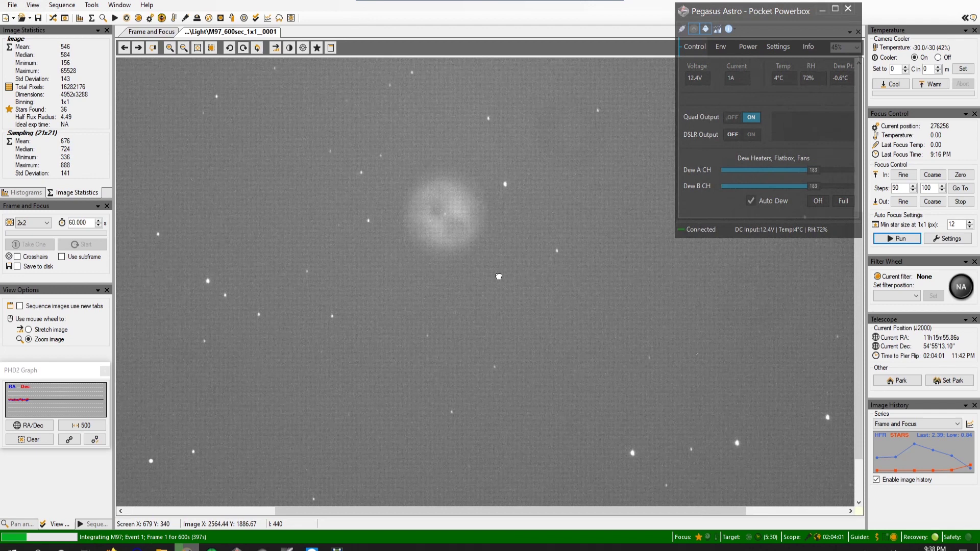
pyautogui.moveTo(490, 260); pyautogui.dragTo(535, 221)
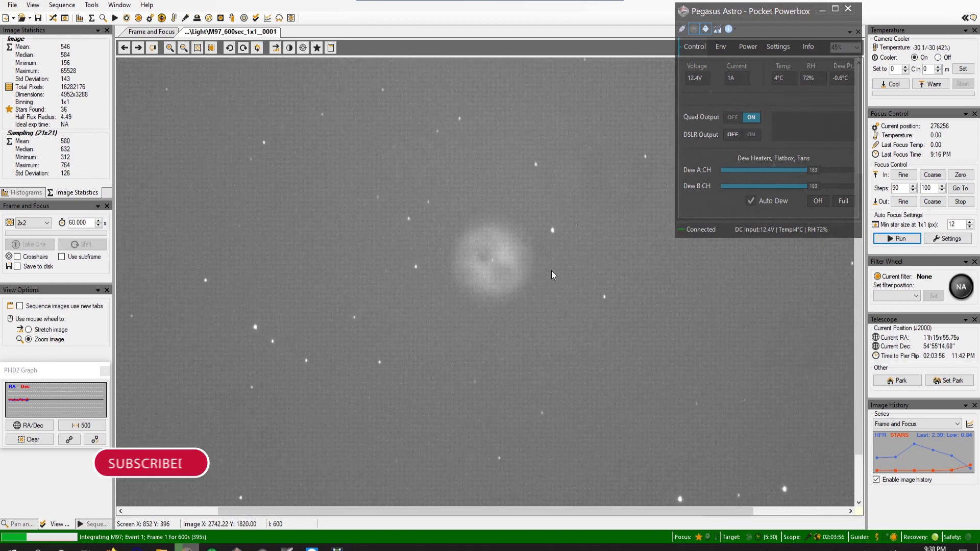
pyautogui.scroll(-2, 551, 270)
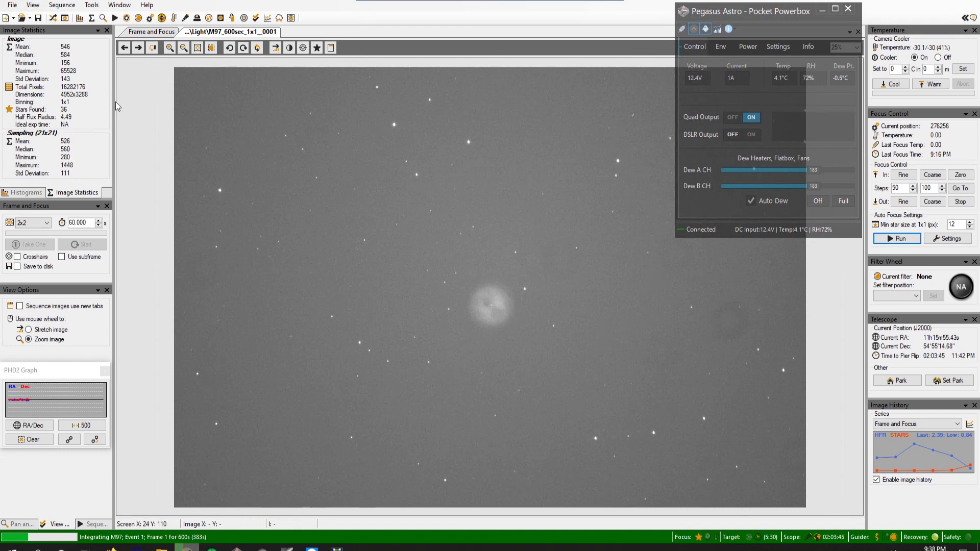
pyautogui.click(54, 20)
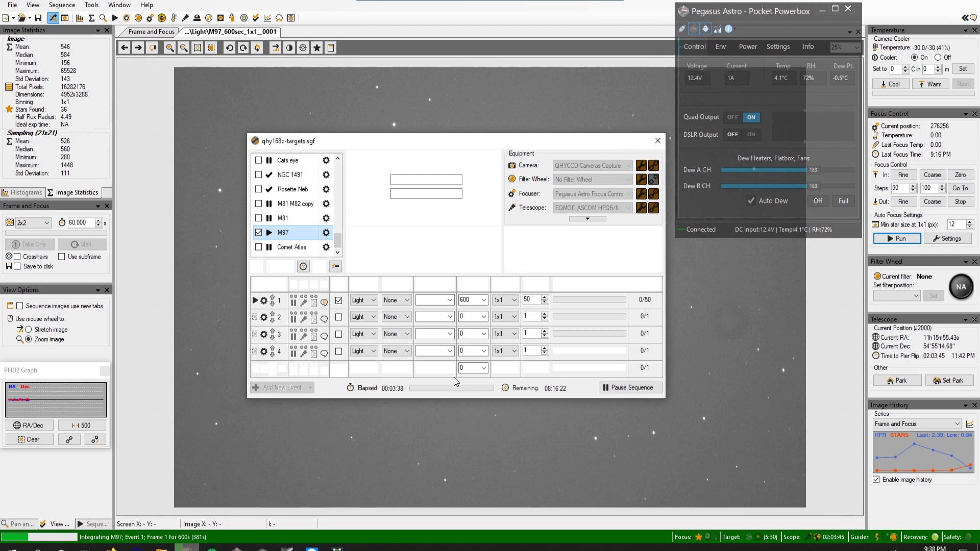
# Open M97's Target Settings from the gear icon beside it in the target list.
pyautogui.click(326, 232)
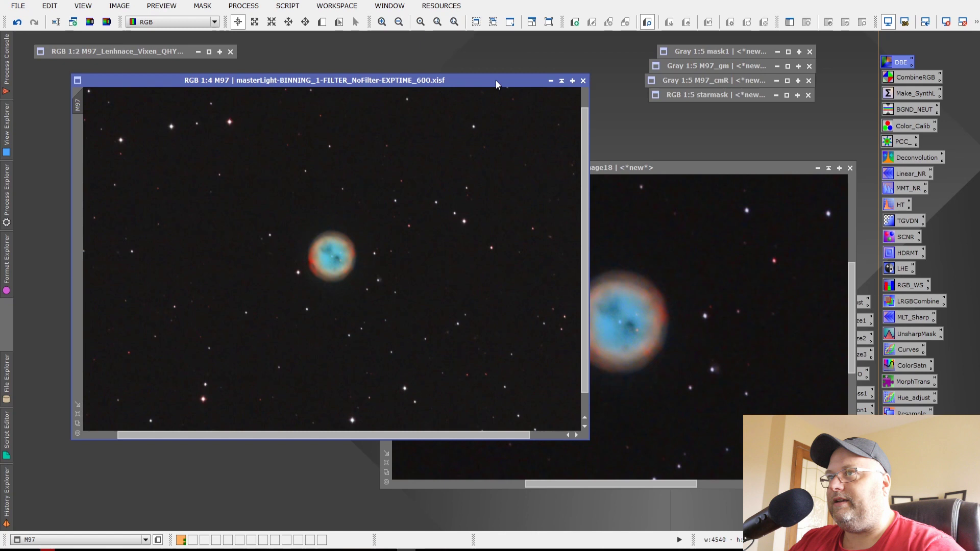
# Reposition and zoom in and out on the M97 master light, then bring Image18 to the front.
pyautogui.moveTo(495, 80)
pyautogui.mouseDown()
pyautogui.moveTo(506, 91)
pyautogui.moveTo(507, 82)
pyautogui.mouseUp()
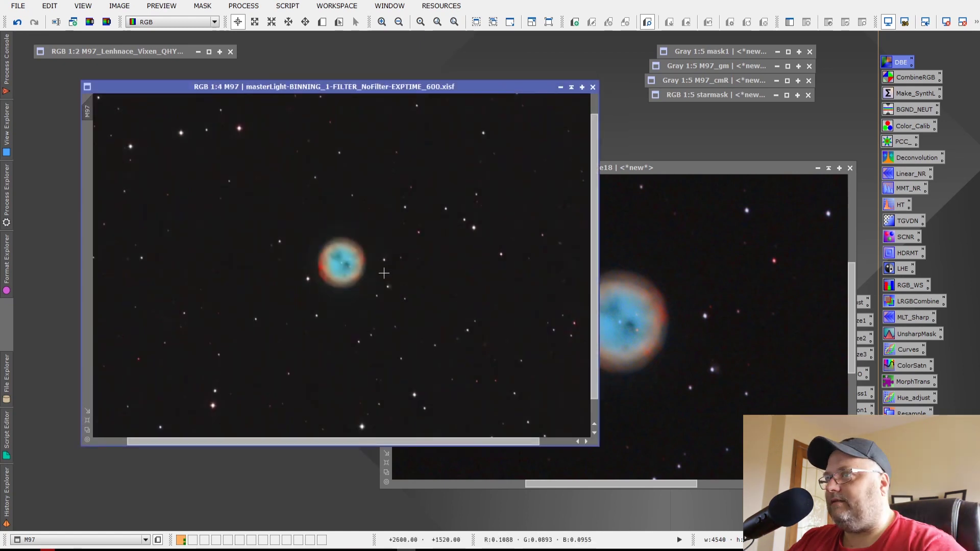
pyautogui.scroll(2, 383, 273)
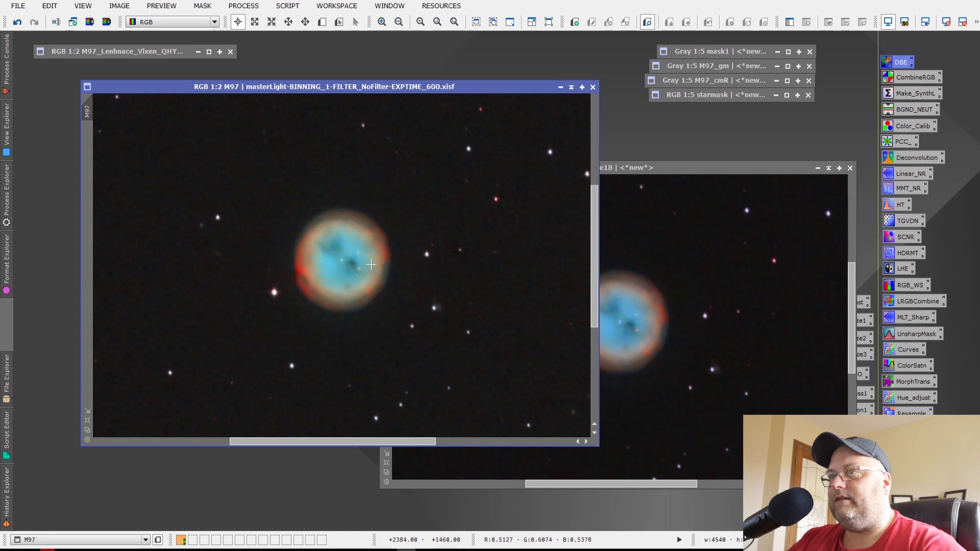
pyautogui.scroll(-2, 350, 263)
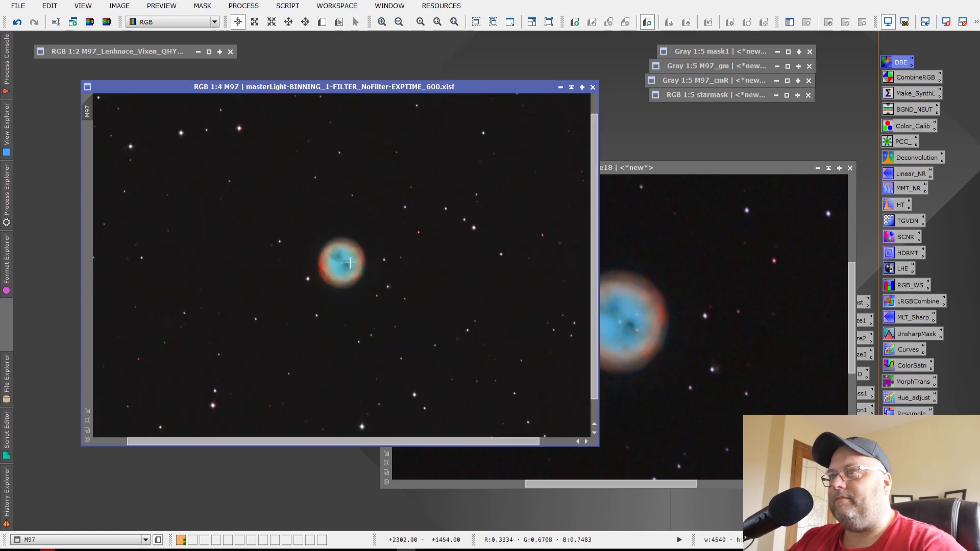
pyautogui.click(652, 168)
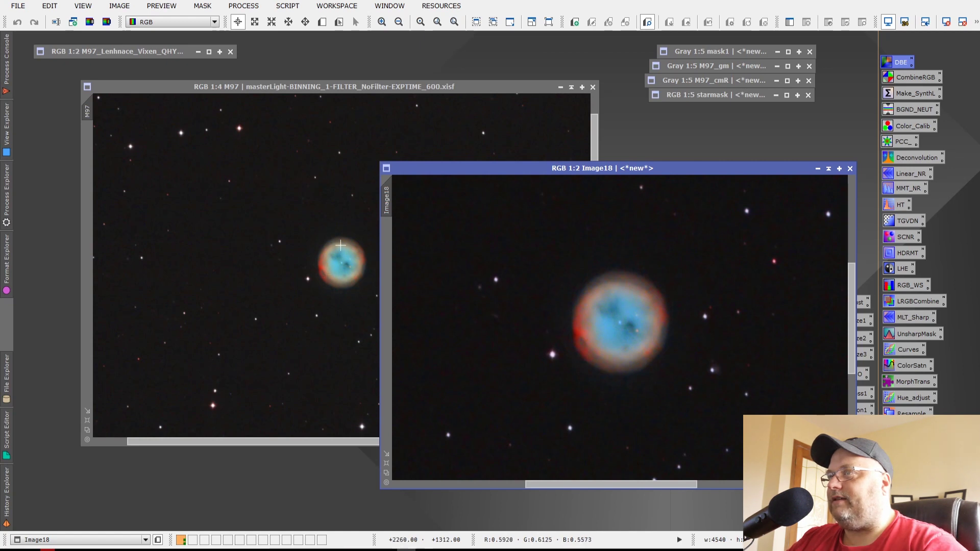
# View the M97 master light at 1:1 and compare it against Image18.
pyautogui.click(363, 92)
pyautogui.hotkey('ctrl', '1')
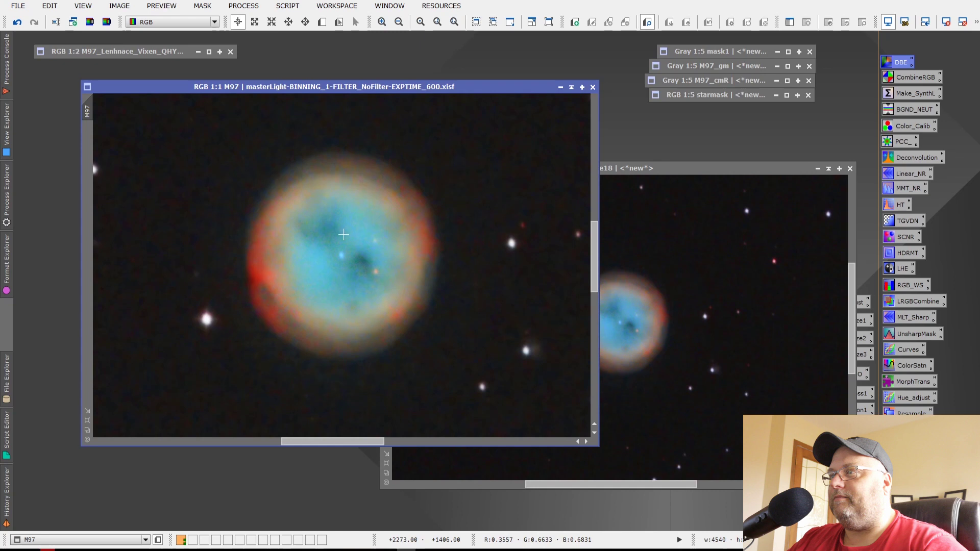
pyautogui.click(602, 326)
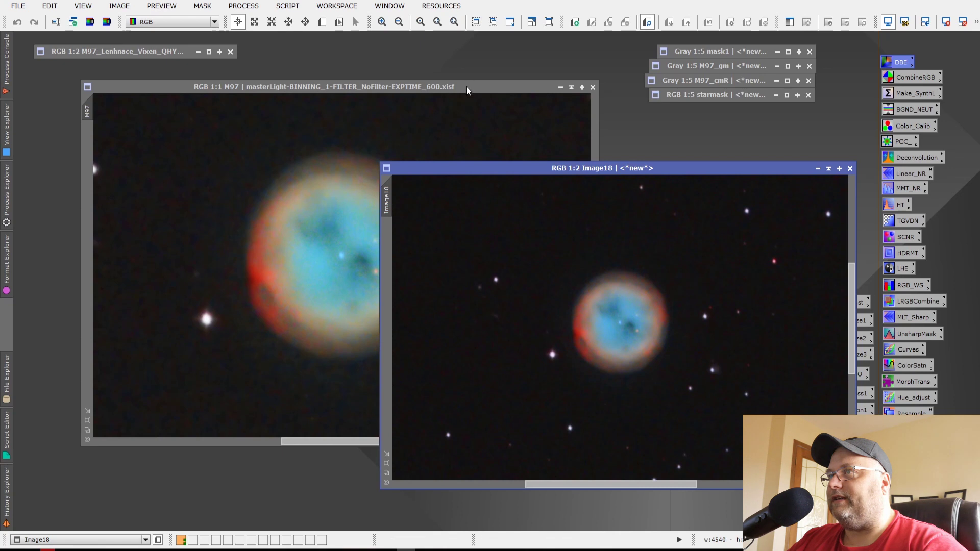
# Zoom the M97 master light back out and select the iconized Lenhnace Vixen image.
pyautogui.click(357, 214)
pyautogui.scroll(-1, 440, 211)
pyautogui.scroll(-1, 441, 211)
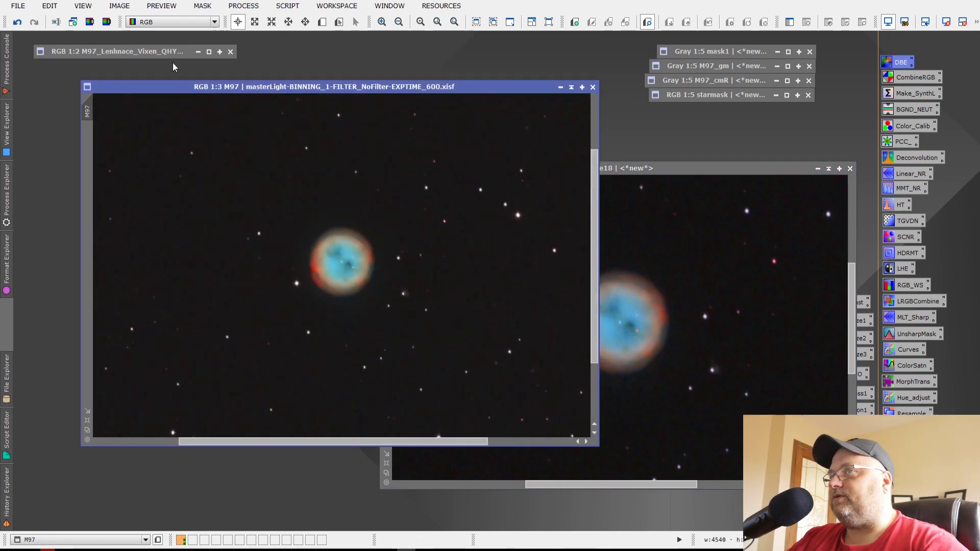
pyautogui.click(163, 51)
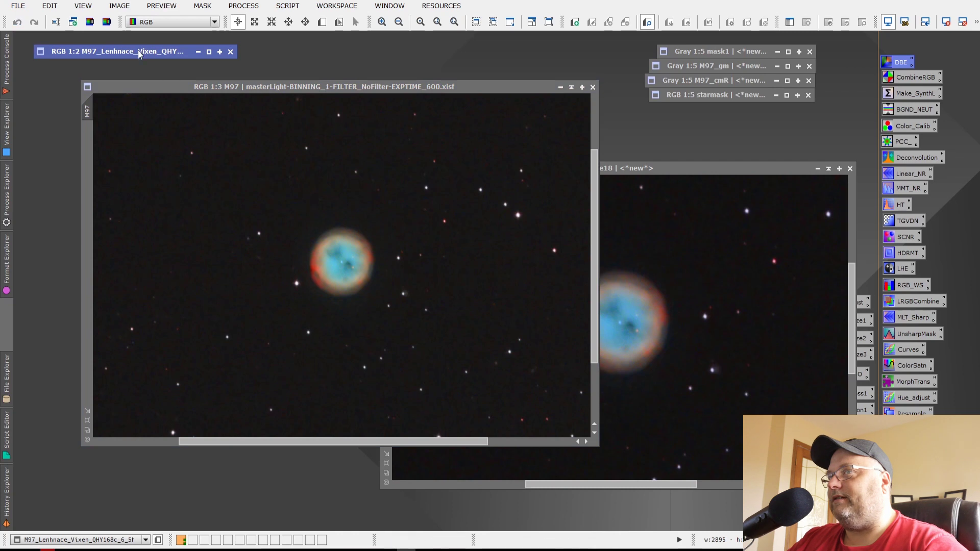
# Restore M97_Lenhnace_Vixen_QHY168c_6_5hours_ver3 to a full window, then bring the M97 master light back in front.
pyautogui.doubleClick(139, 51)
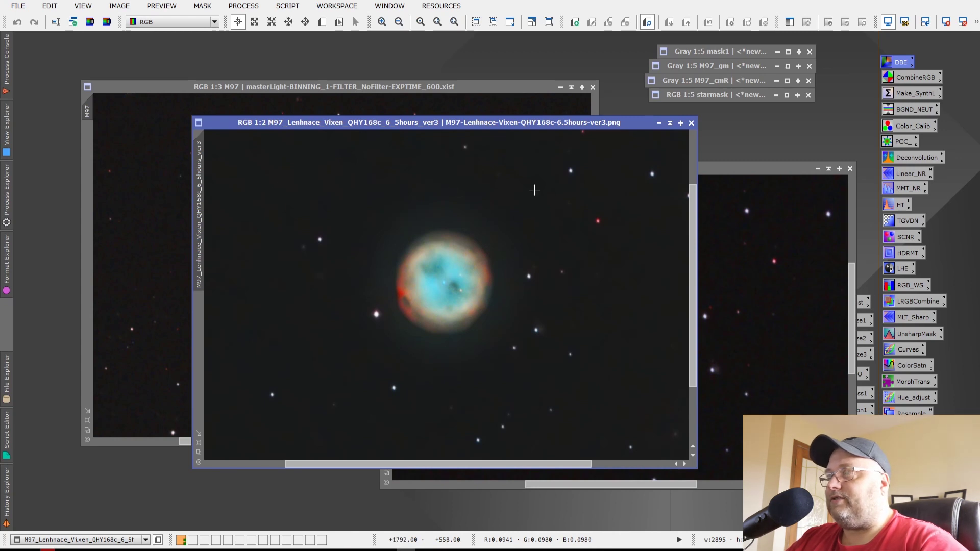
pyautogui.click(452, 90)
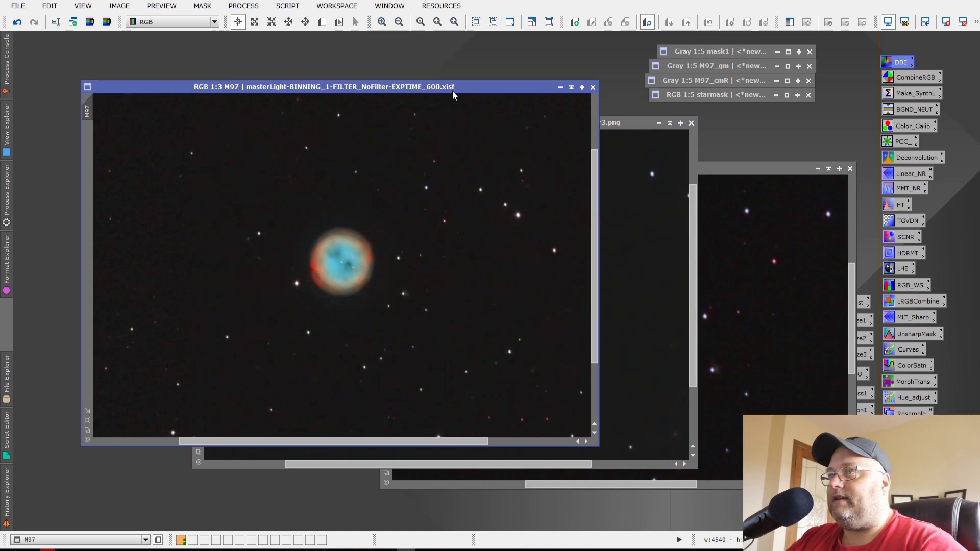
# Nudge the M97 master light window up and settle at 1:5 zoom to show the whole star field.
pyautogui.moveTo(452, 91); pyautogui.dragTo(450, 75)
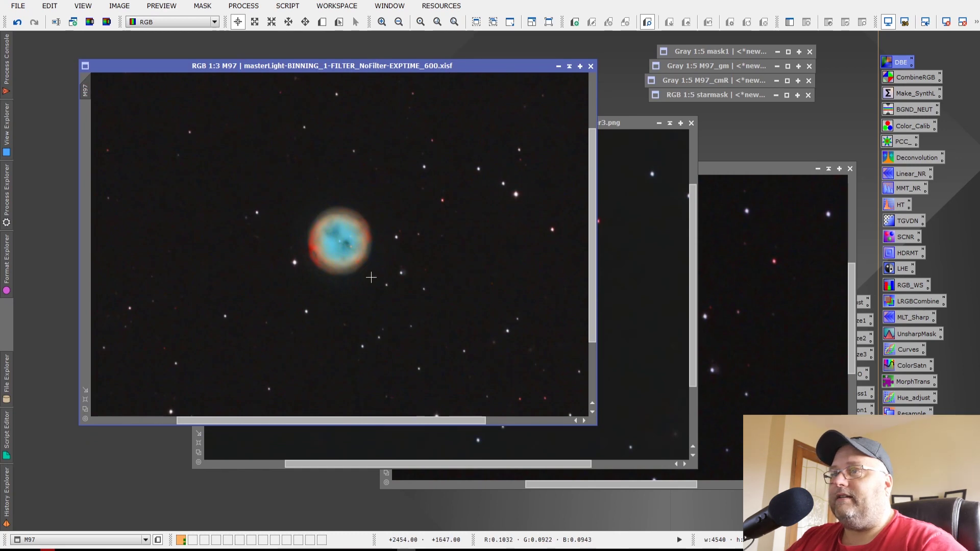
pyautogui.scroll(-2, 370, 277)
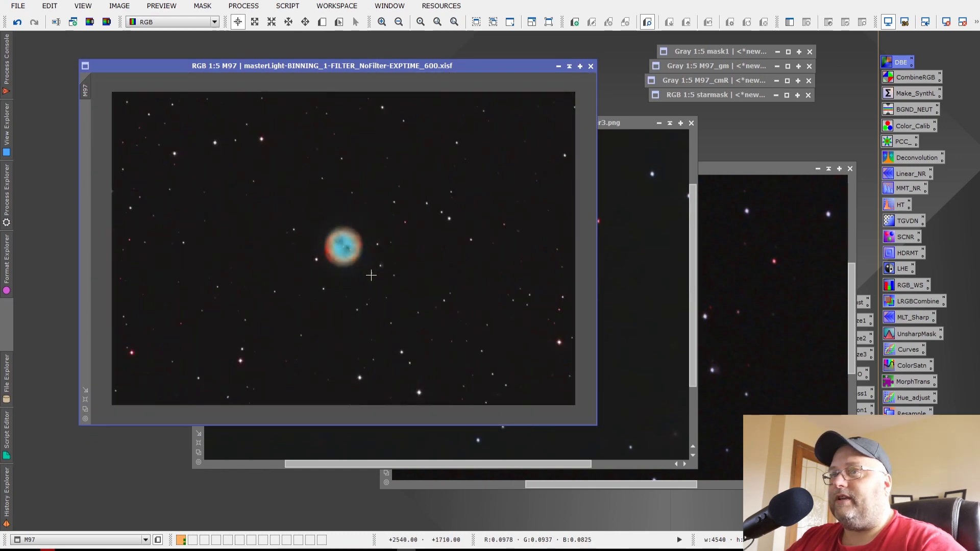
pyautogui.scroll(1, 368, 271)
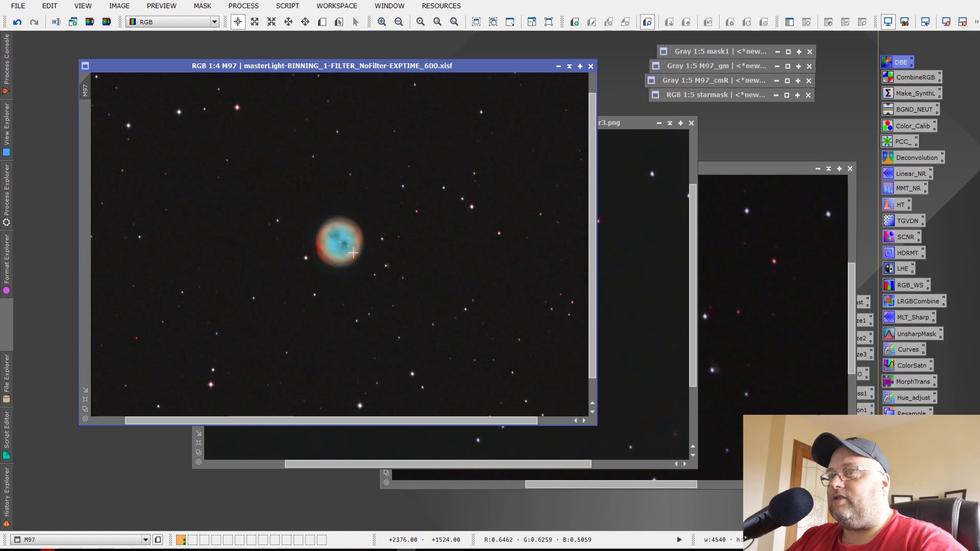
pyautogui.scroll(2, 373, 253)
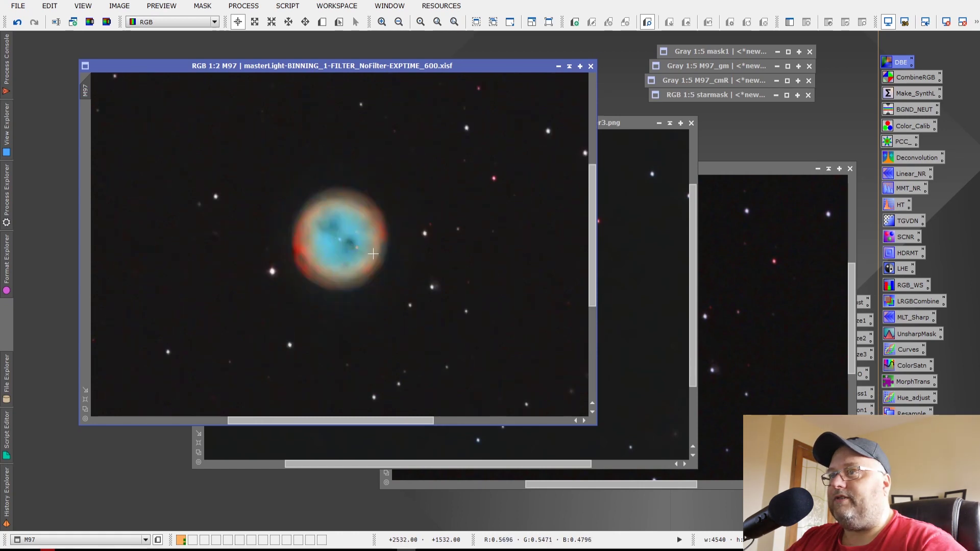
pyautogui.scroll(-3, 373, 254)
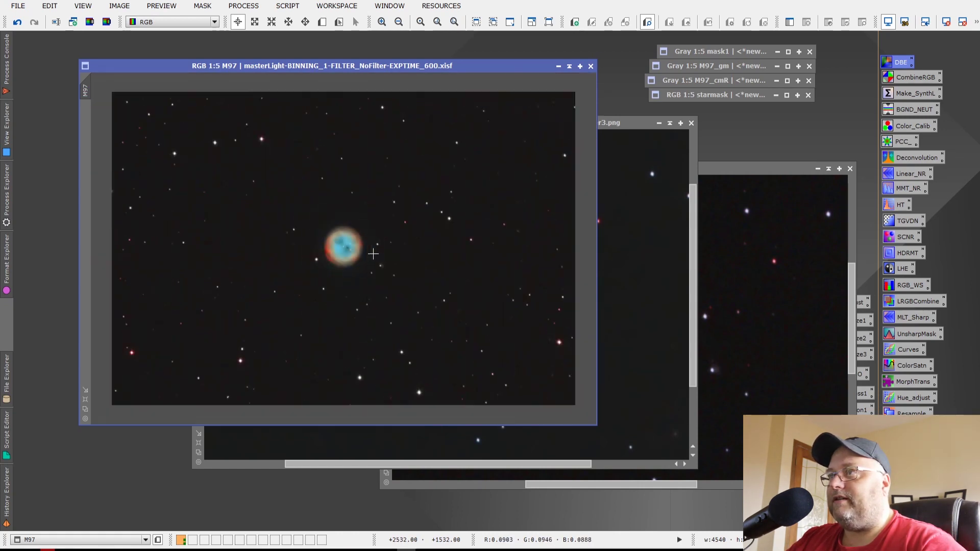